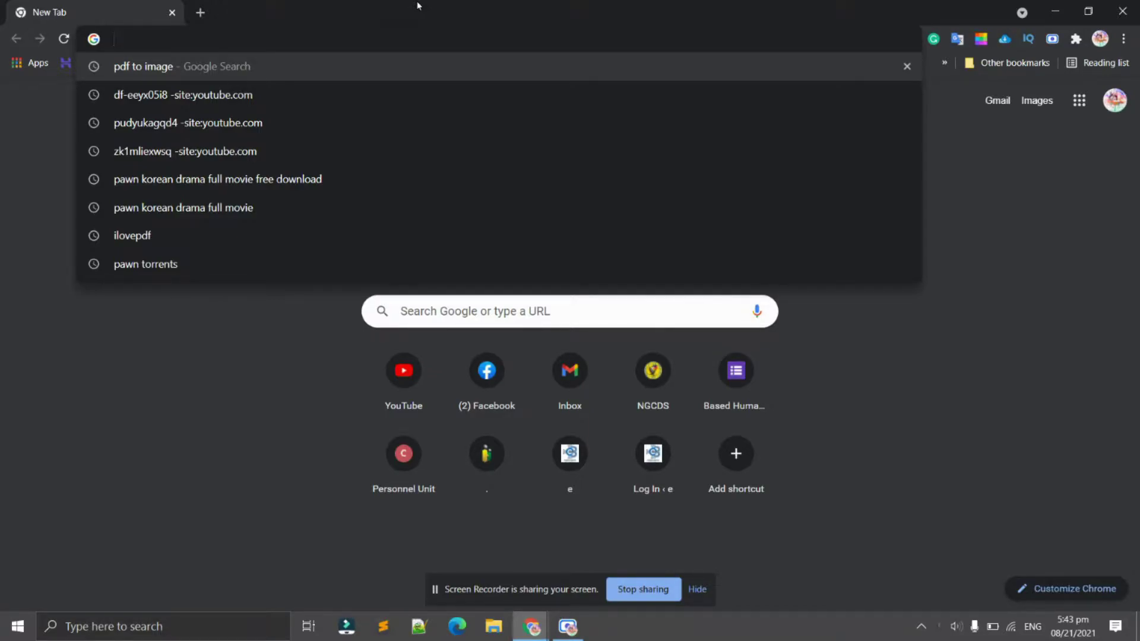
Step: Load 192.168.0.1 in Chrome, open a second blank tab, and bring up the Wi-Fi list
{"action": "type", "text": "192.168.0.1"}
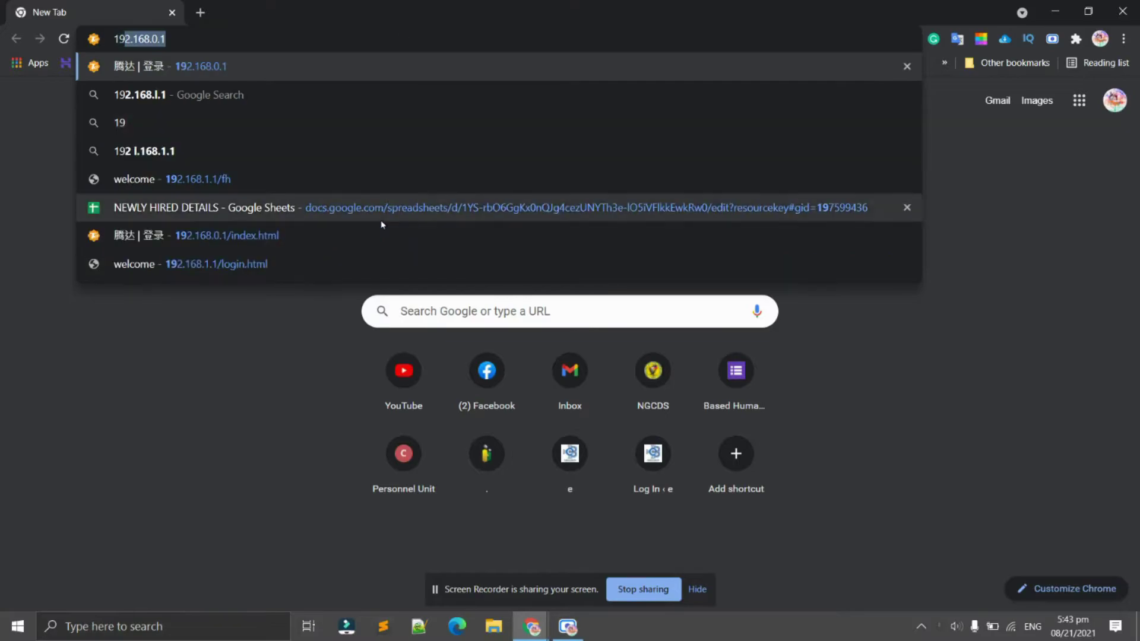
{"action": "key", "text": "Return"}
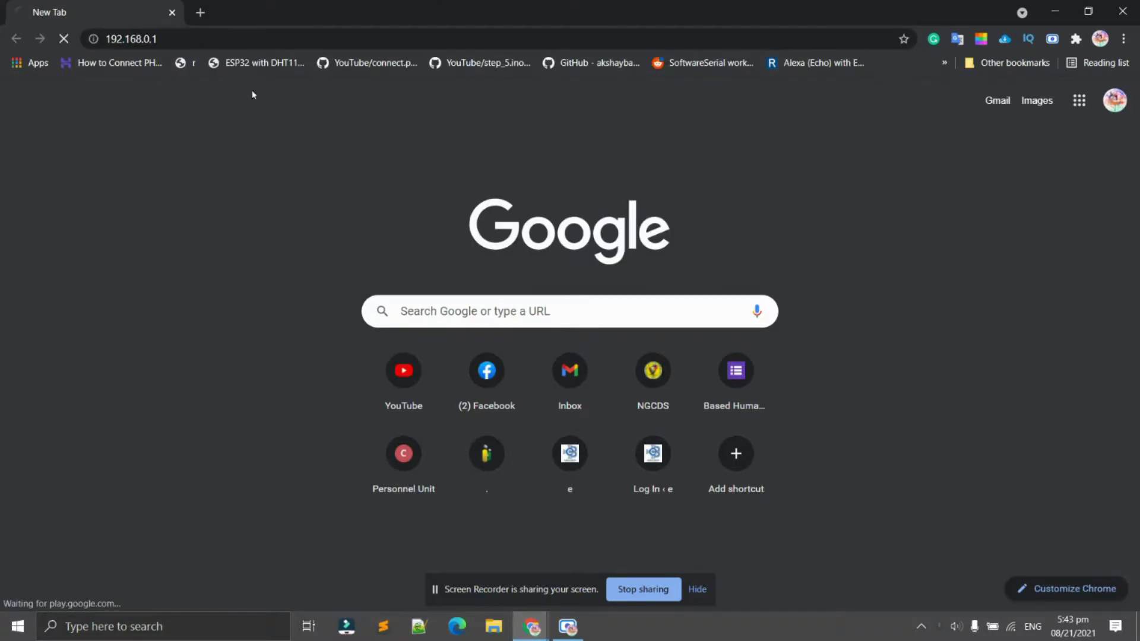
{"action": "key", "text": "ctrl+t"}
{"action": "key", "text": "ctrl+shift+Tab"}
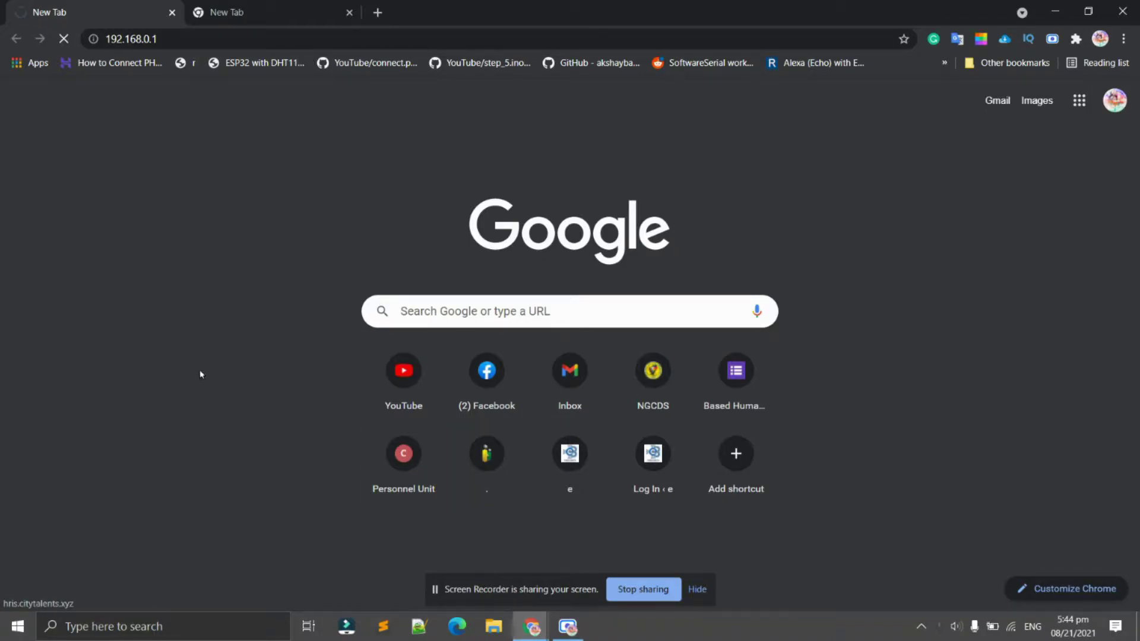
{"action": "left_click", "coordinate": [1011, 628]}
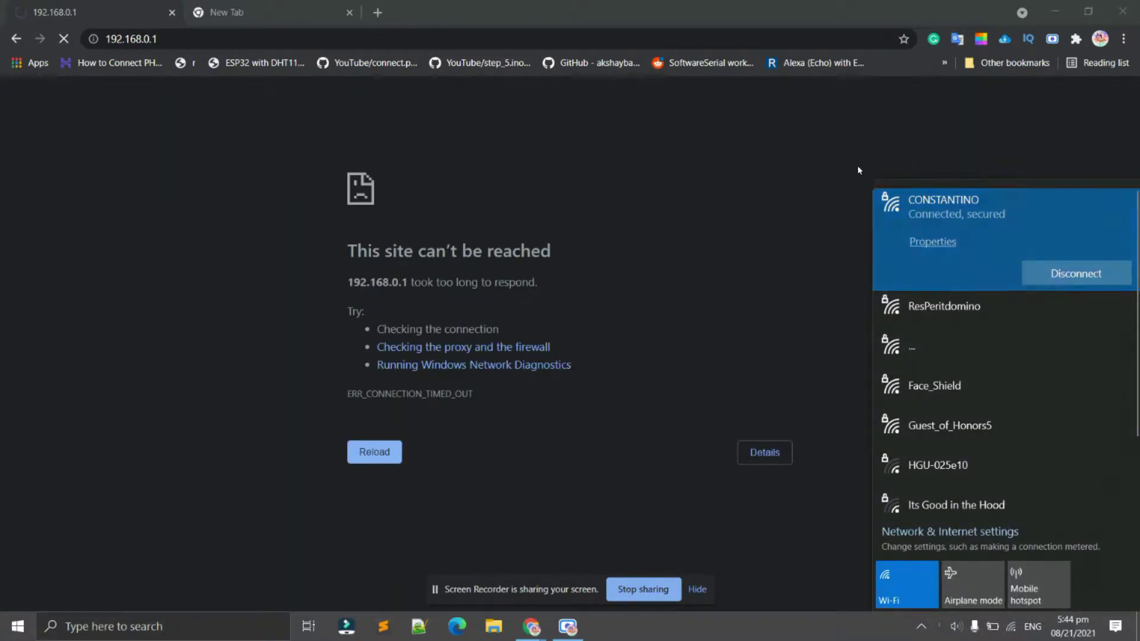
Step: Connect the laptop to the ResPeritdomino Wi-Fi network
{"action": "left_click", "coordinate": [974, 315]}
{"action": "left_click", "coordinate": [1096, 310]}
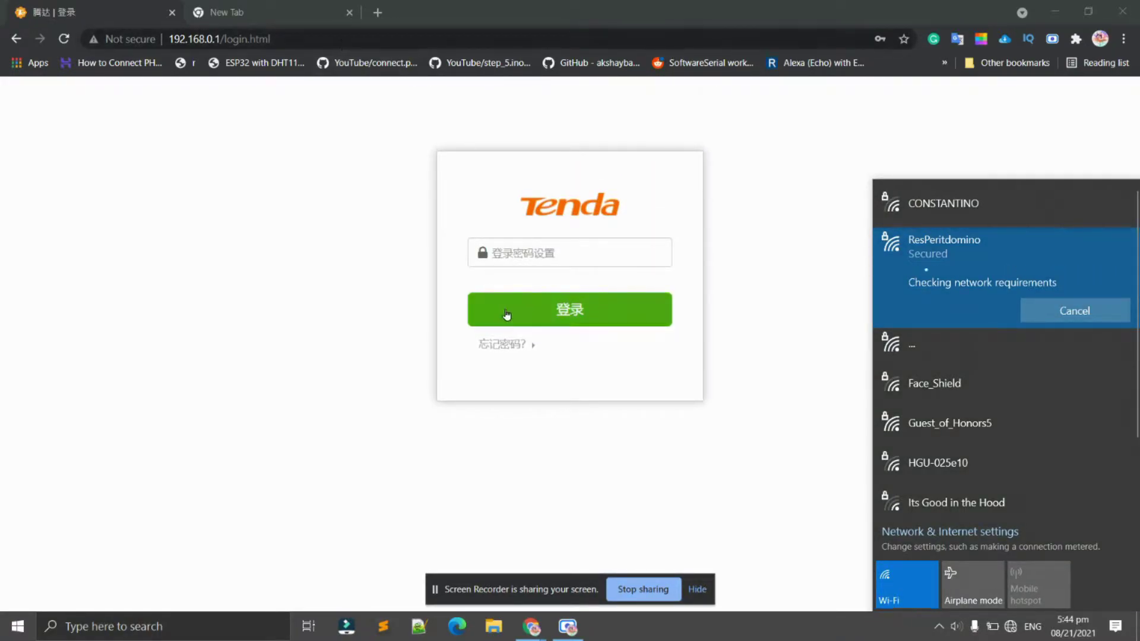
Step: Sign in to the Tenda login page with the router's admin password
{"action": "left_click", "coordinate": [601, 252]}
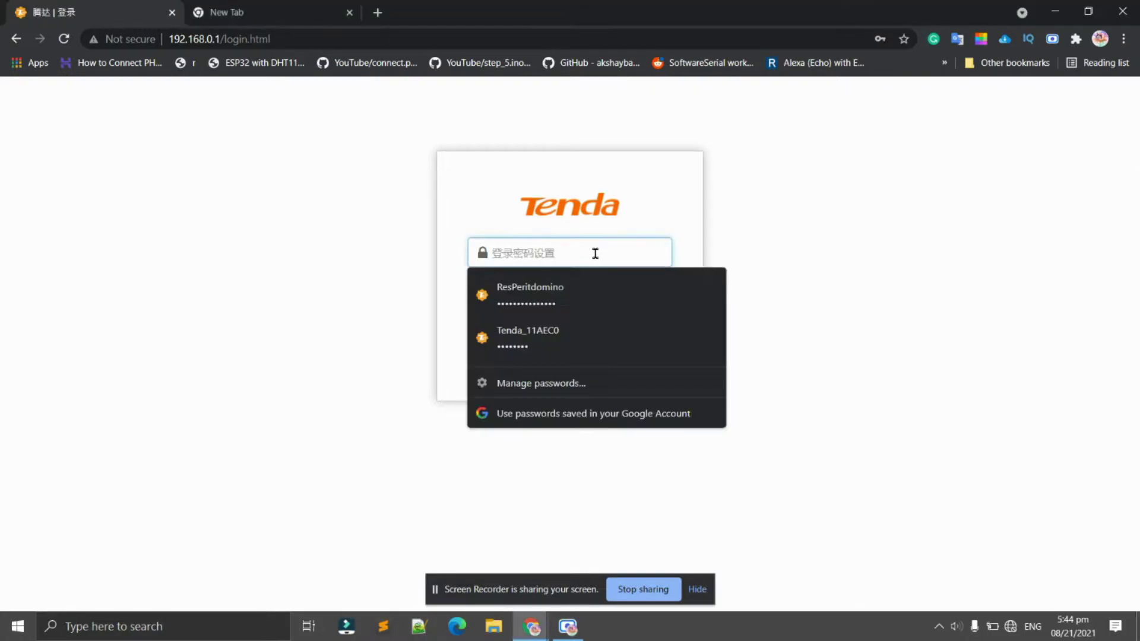
{"action": "key", "text": "Caps_Lock"}
{"action": "type", "text": "W"}
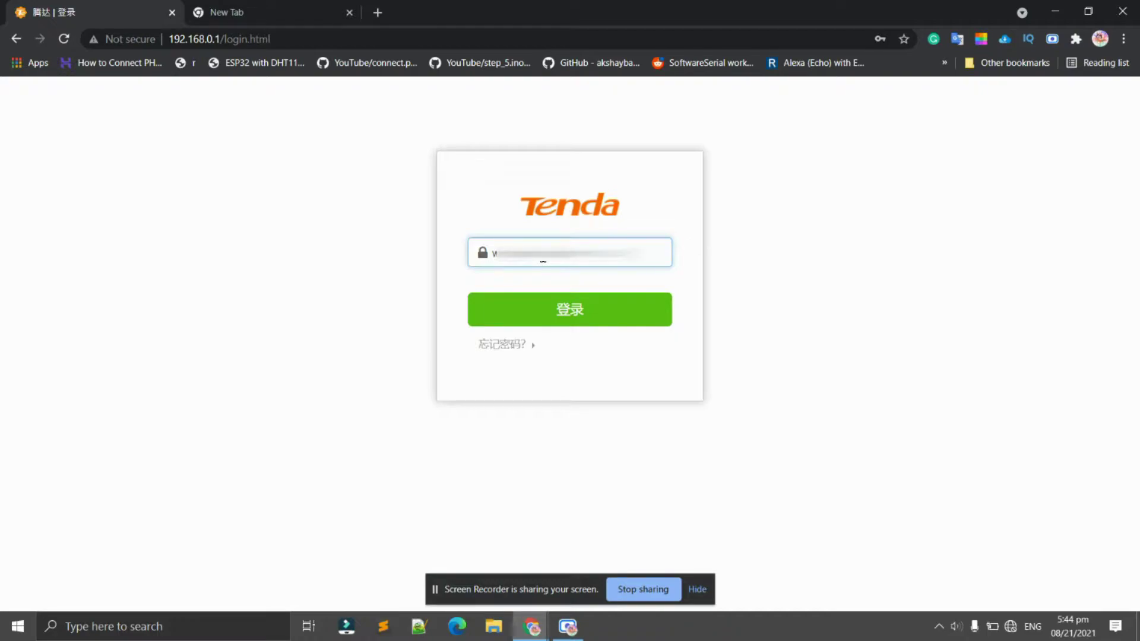
{"action": "key", "text": "Return"}
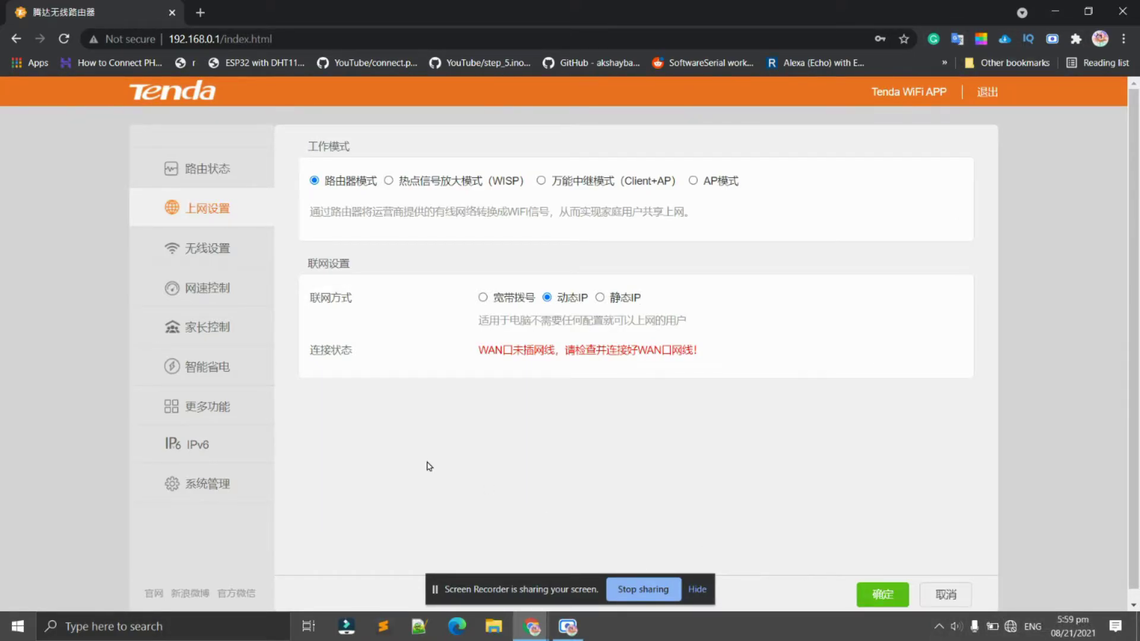
Step: In Internet settings (上网设置), select the WISP hotspot repeater mode (热点信号放大模式)
{"action": "left_click", "coordinate": [237, 178]}
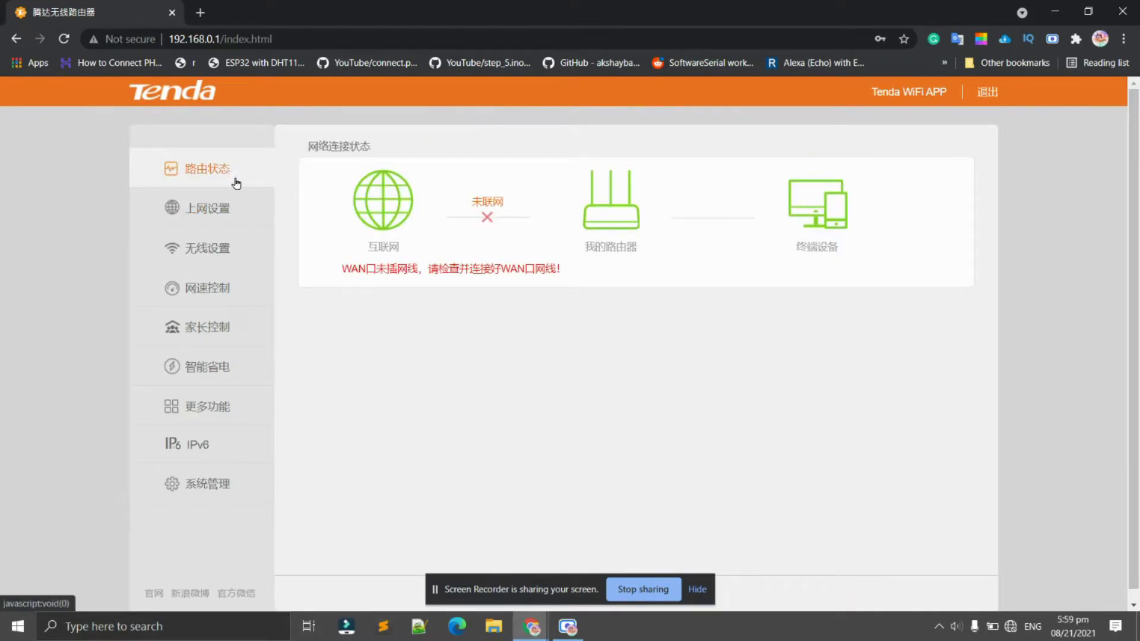
{"action": "left_click", "coordinate": [209, 222]}
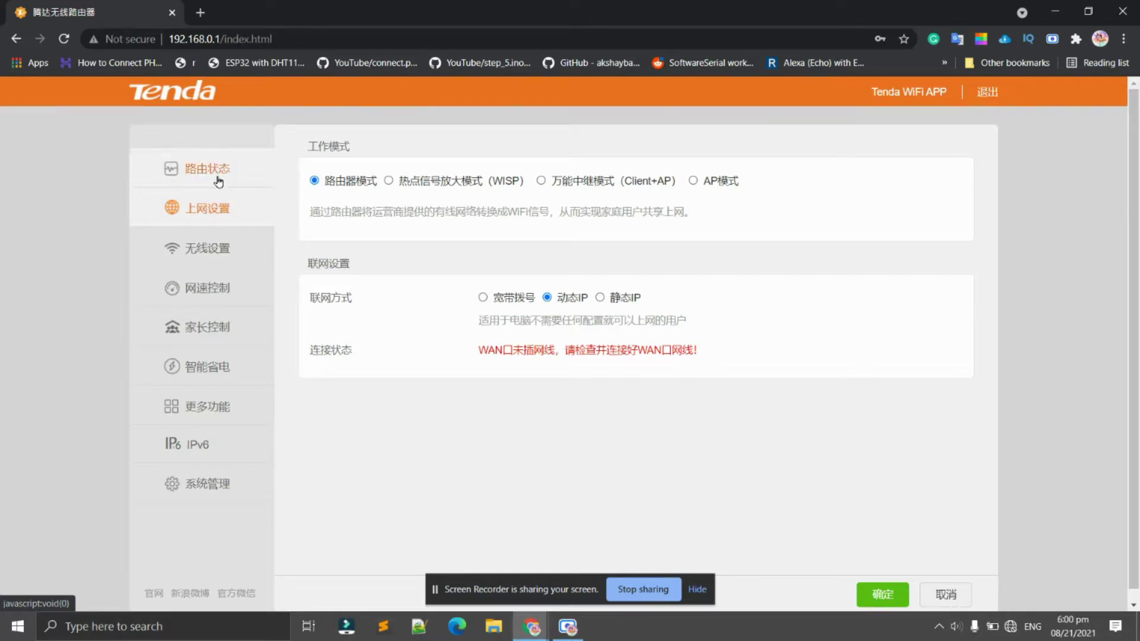
{"action": "left_click", "coordinate": [214, 175]}
{"action": "left_click", "coordinate": [213, 208]}
{"action": "left_click", "coordinate": [224, 168]}
{"action": "left_click", "coordinate": [211, 211]}
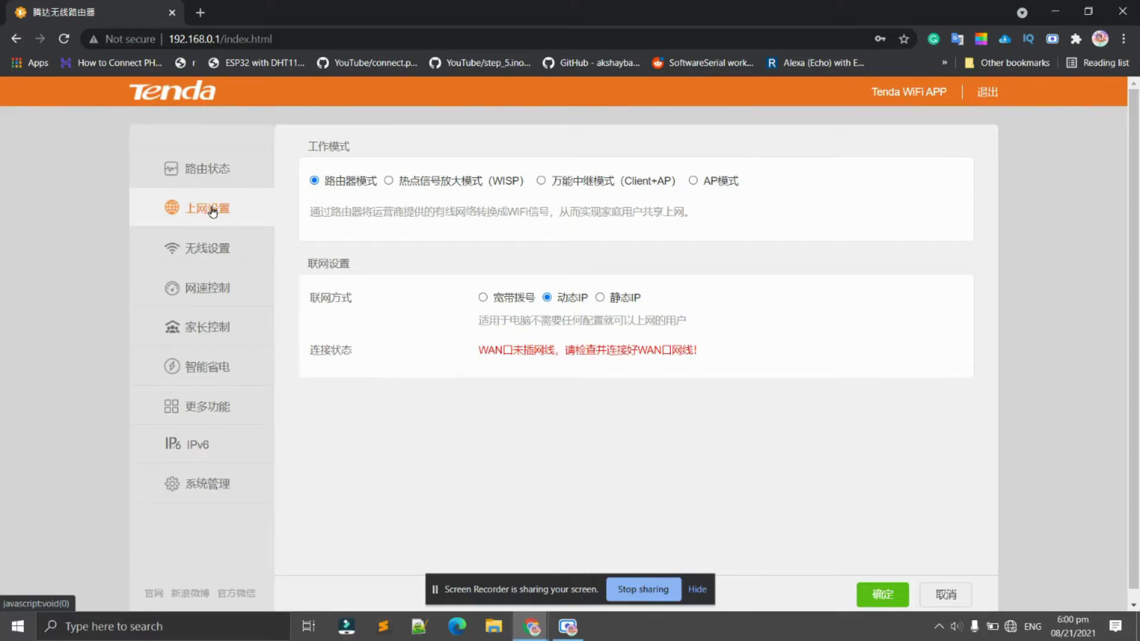
{"action": "left_click", "coordinate": [428, 183]}
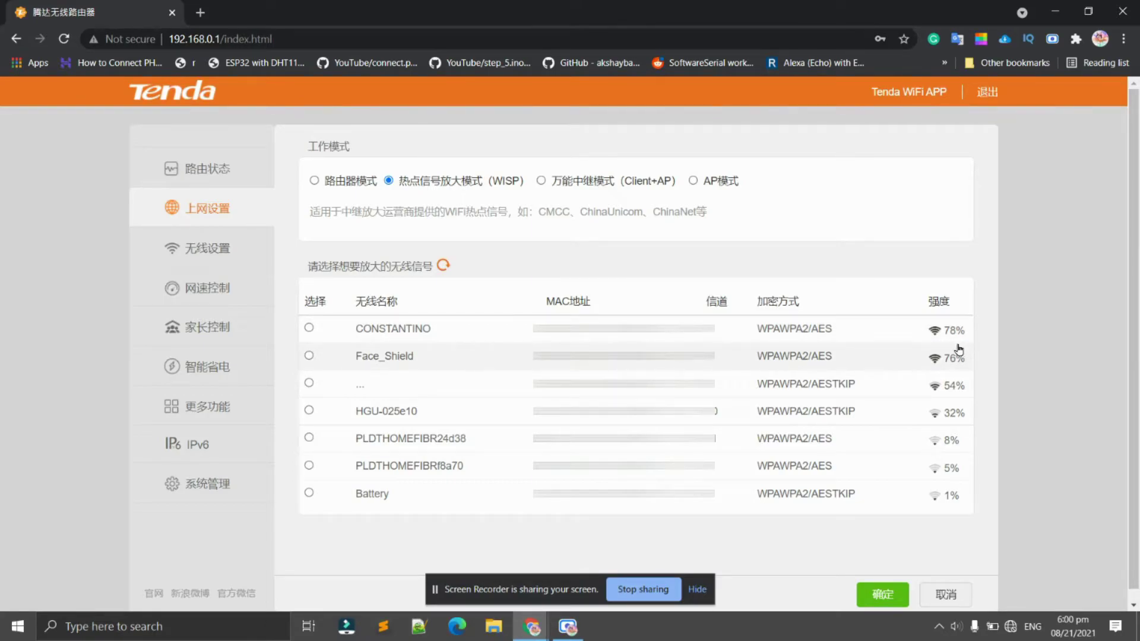
Step: Pick CONSTANTINO from the scanned networks, paste its Wi-Fi password, and connect
{"action": "left_click", "coordinate": [499, 333]}
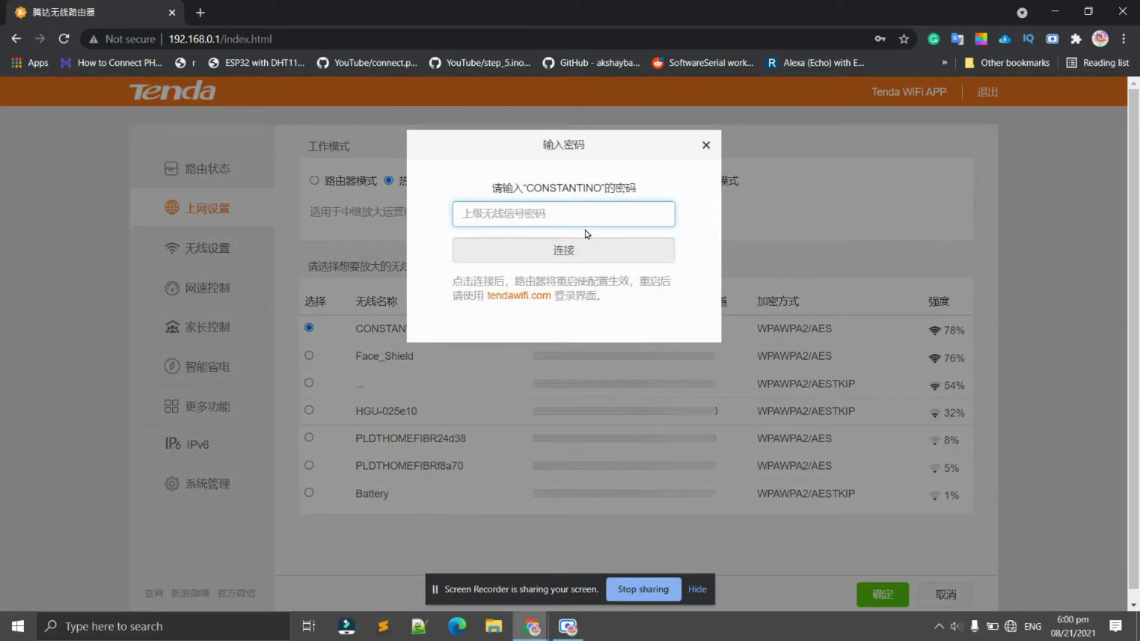
{"action": "left_click", "coordinate": [592, 210]}
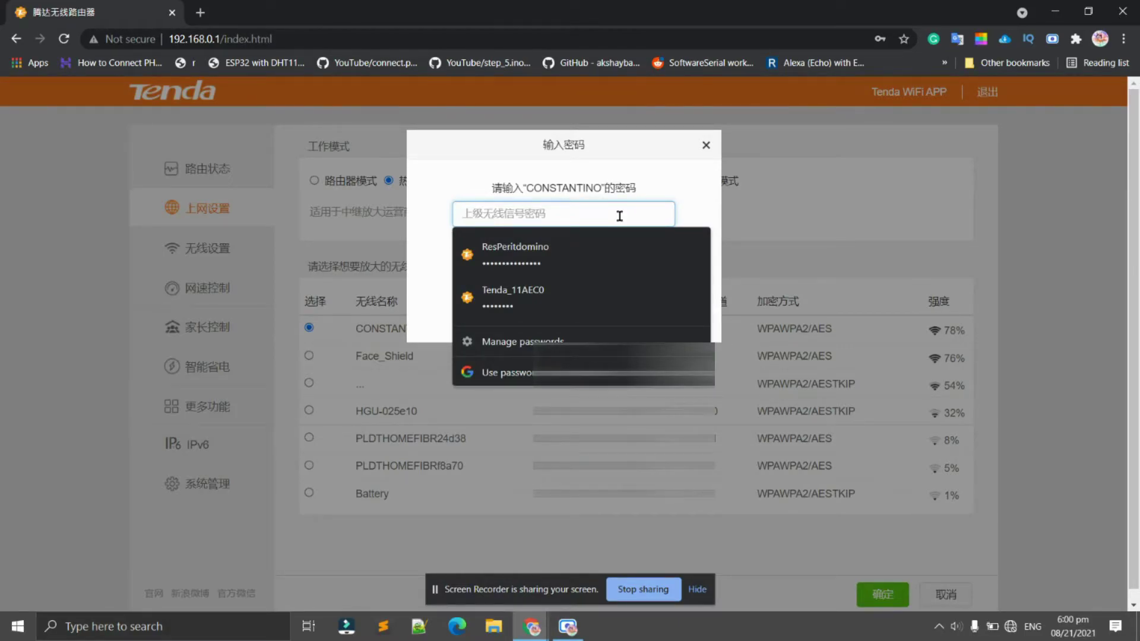
{"action": "key", "text": "Caps_Lock"}
{"action": "key", "text": "Caps_Lock"}
{"action": "key", "text": "ctrl+v"}
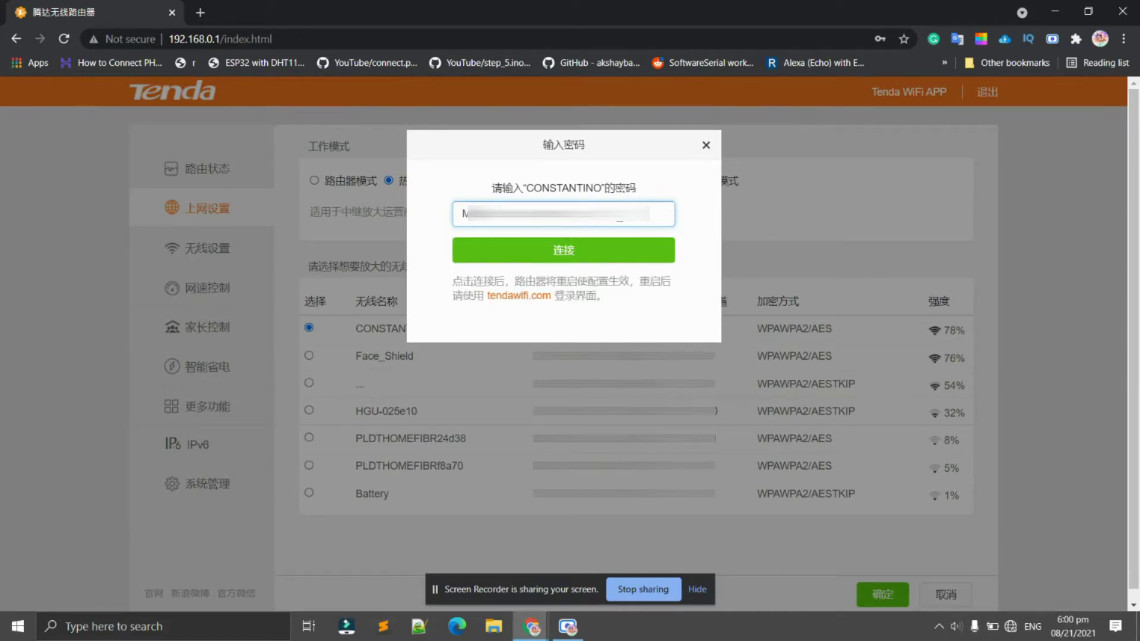
{"action": "left_click", "coordinate": [579, 259]}
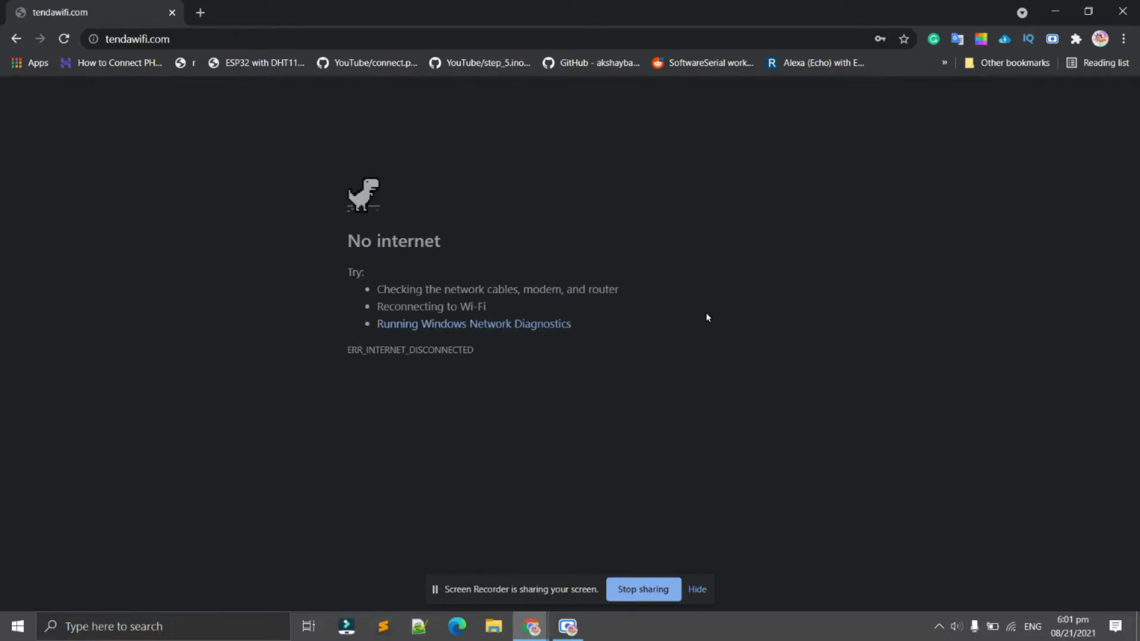
Step: Disconnect the laptop from CONSTANTINO and reopen the Wi-Fi list to rejoin ResPeritdomino
{"action": "mouse_move", "coordinate": [1017, 632]}
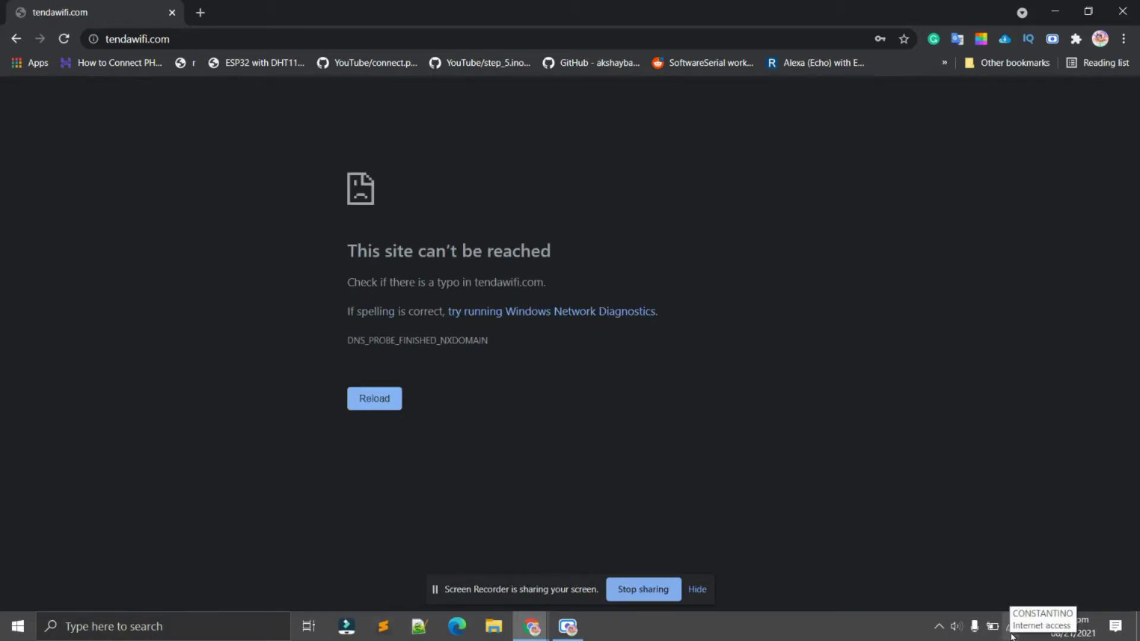
{"action": "left_click", "coordinate": [1013, 631]}
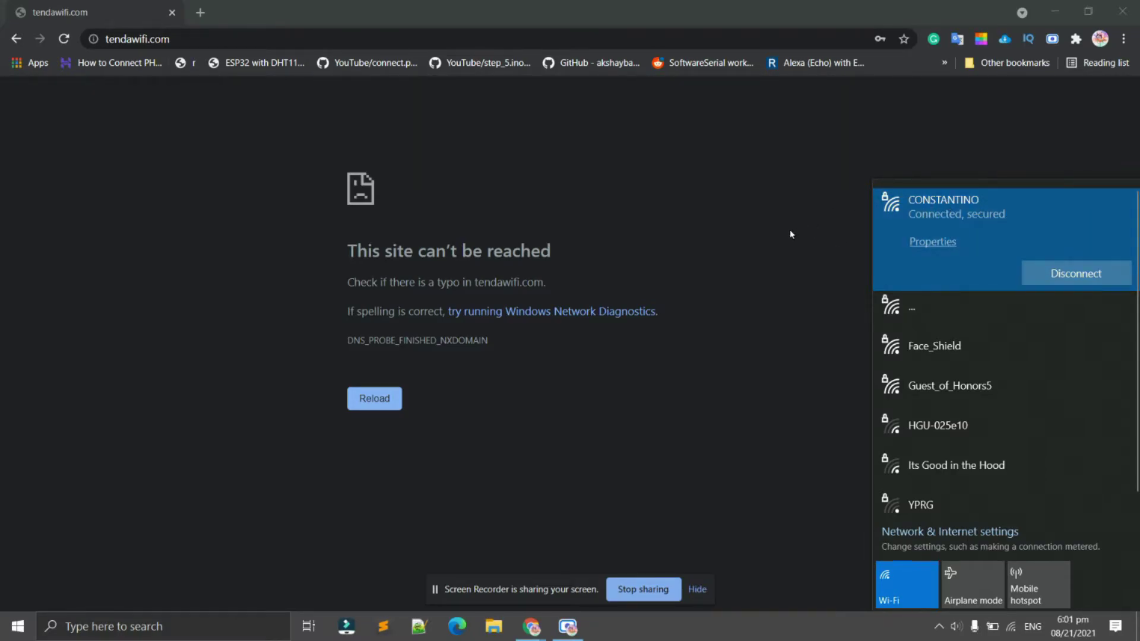
{"action": "left_click", "coordinate": [777, 277]}
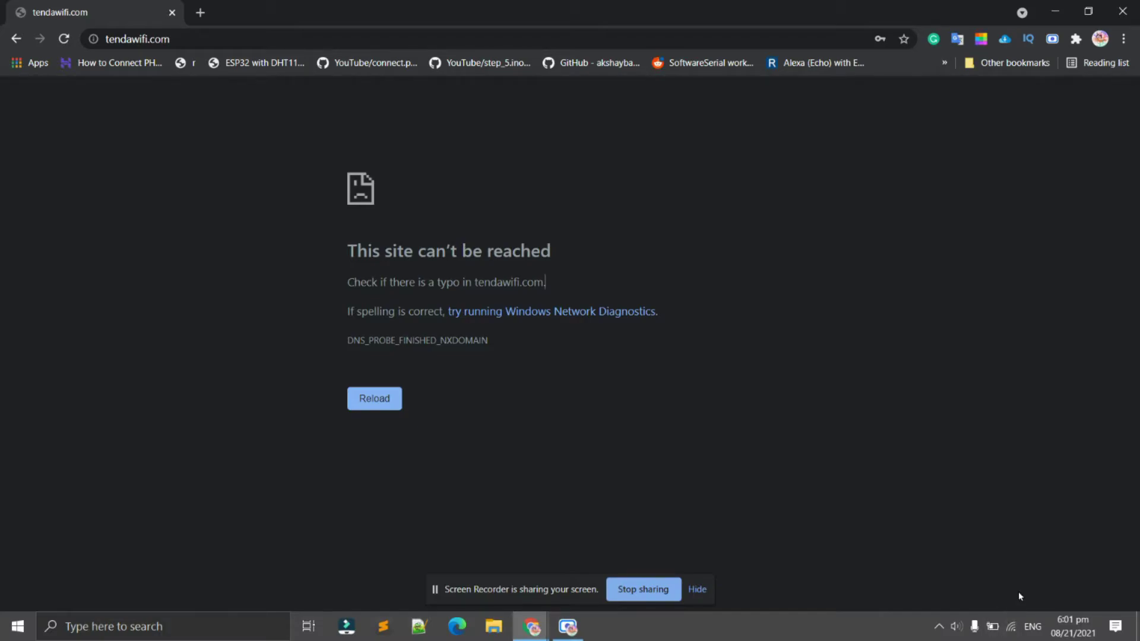
{"action": "left_click", "coordinate": [1011, 627]}
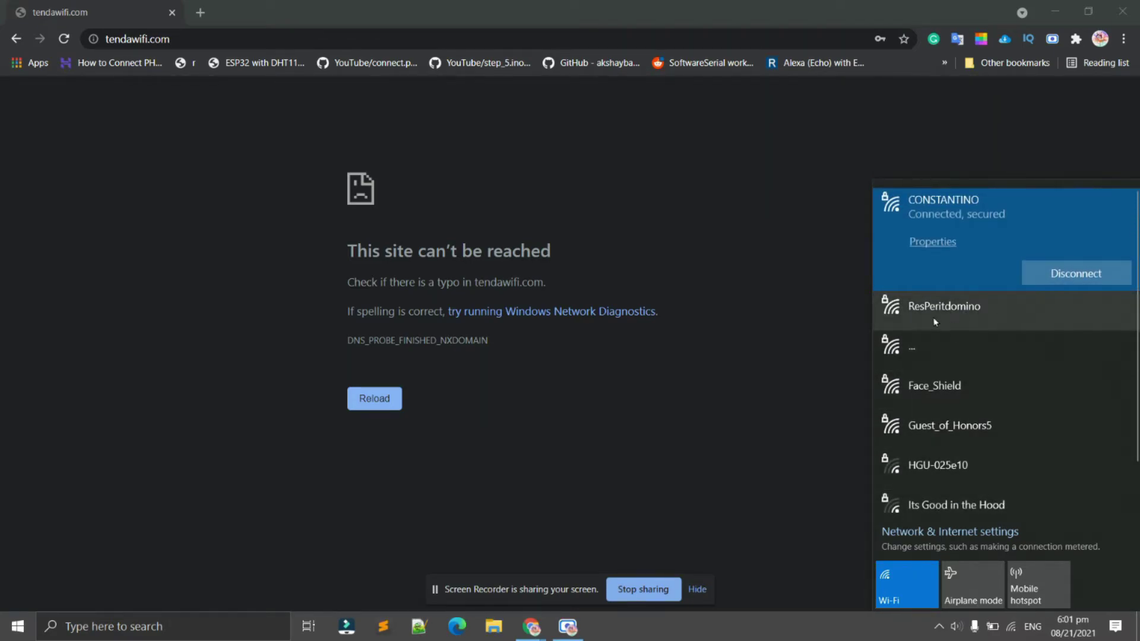
{"action": "left_click", "coordinate": [1076, 273]}
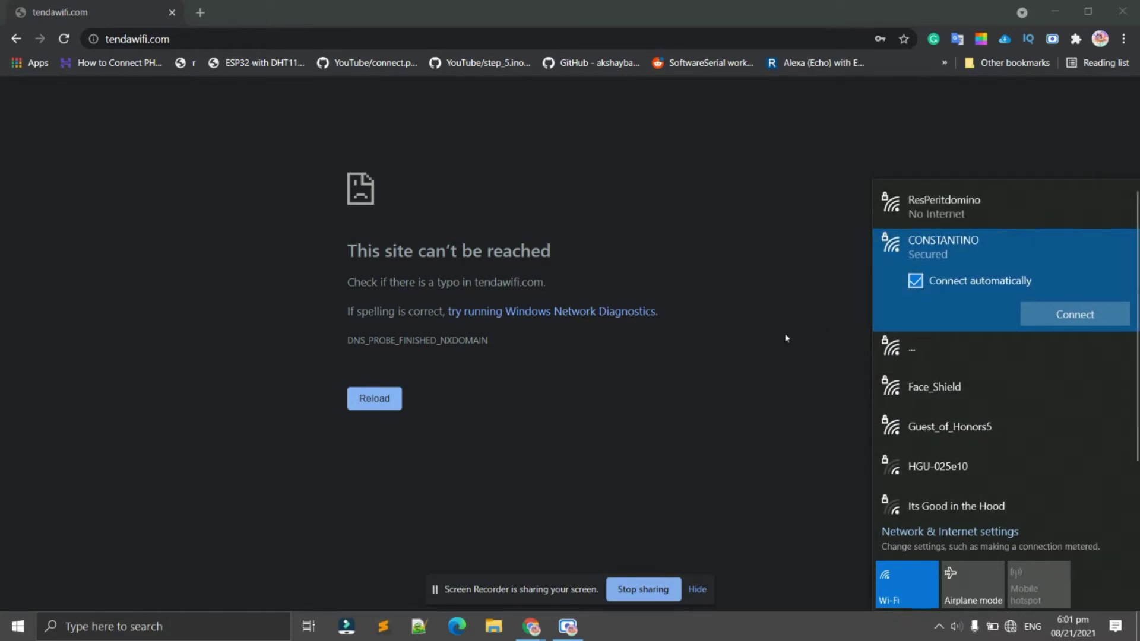
{"action": "left_click", "coordinate": [794, 236]}
{"action": "left_click", "coordinate": [1010, 626]}
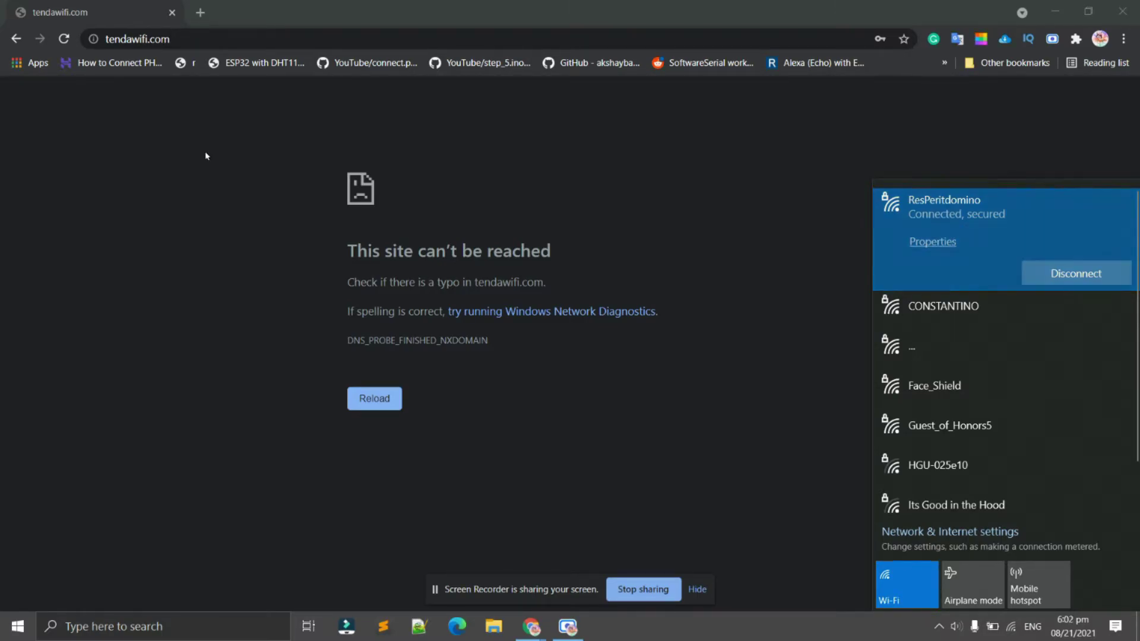
Step: Reload 192.168.0.1, log in with the admin password, and decline Chrome's password update
{"action": "left_click", "coordinate": [242, 41]}
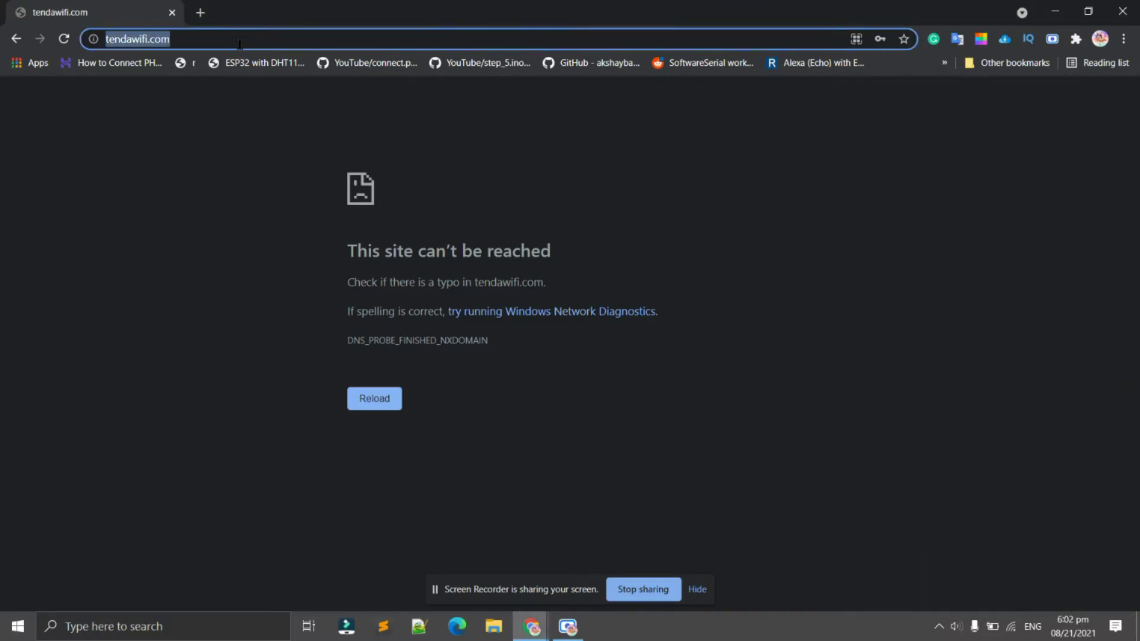
{"action": "type", "text": "1"}
{"action": "key", "text": "BackSpace"}
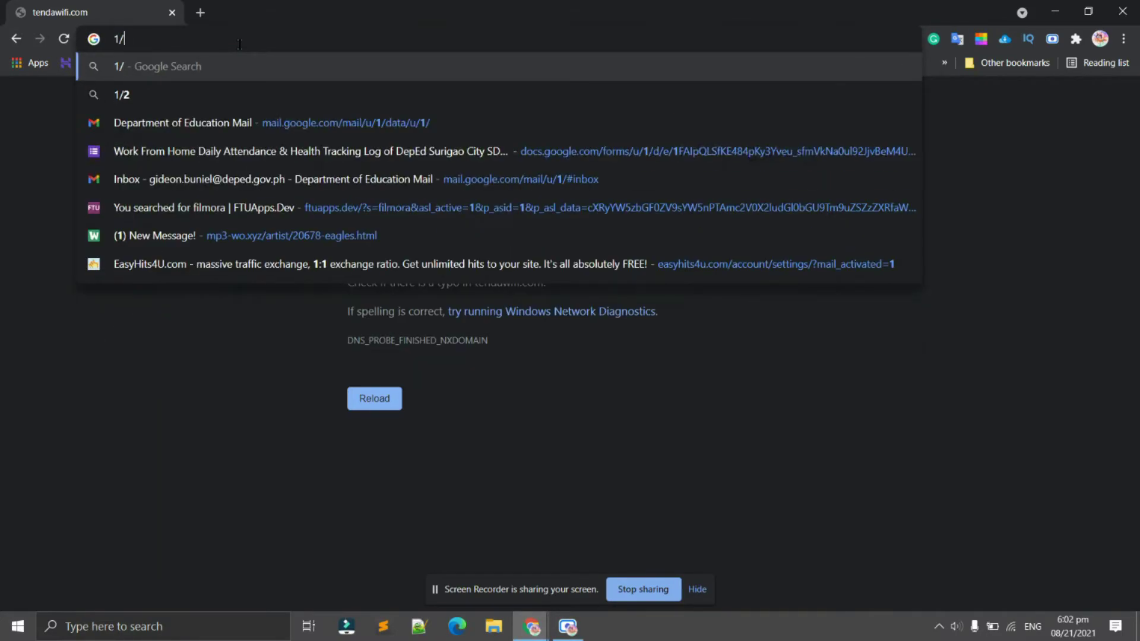
{"action": "type", "text": "92"}
{"action": "key", "text": "Return"}
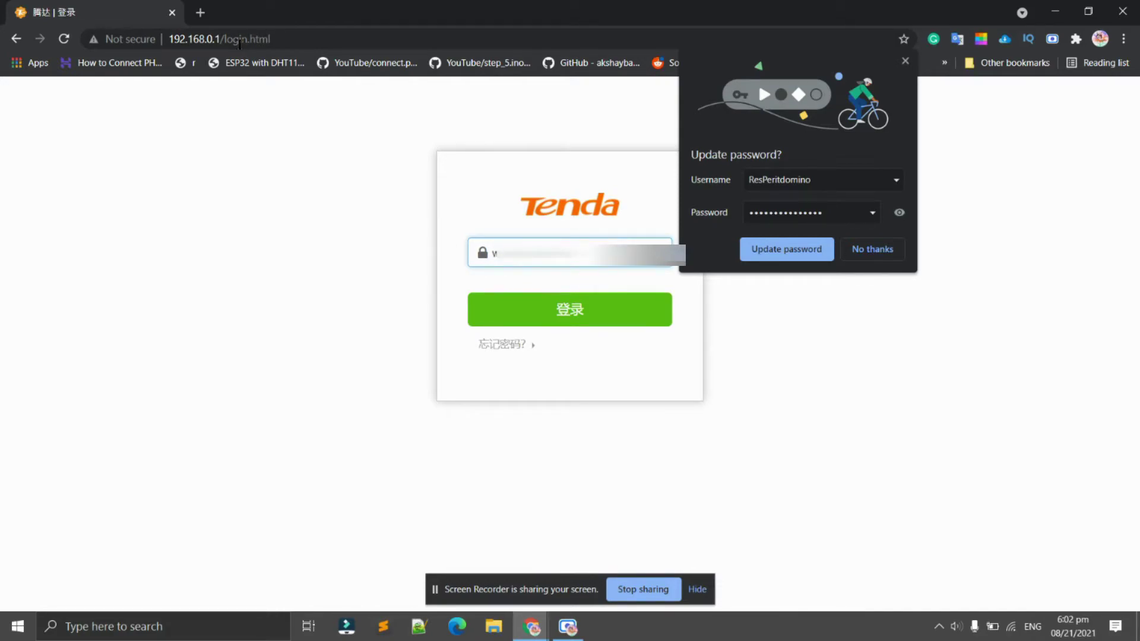
{"action": "key", "text": "Return"}
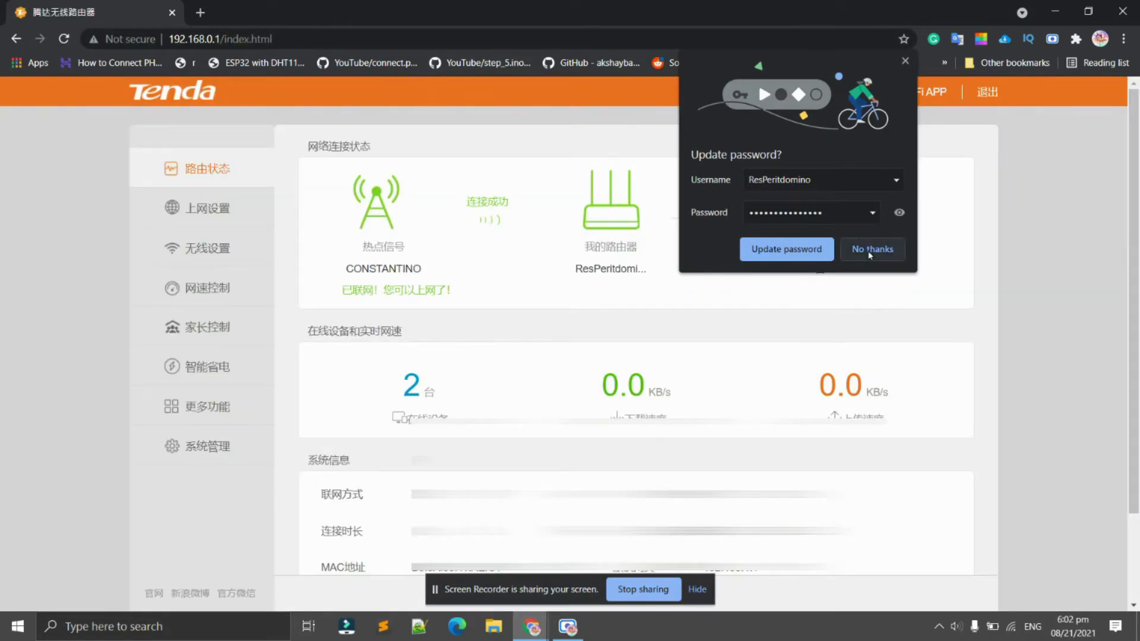
{"action": "left_click", "coordinate": [871, 251]}
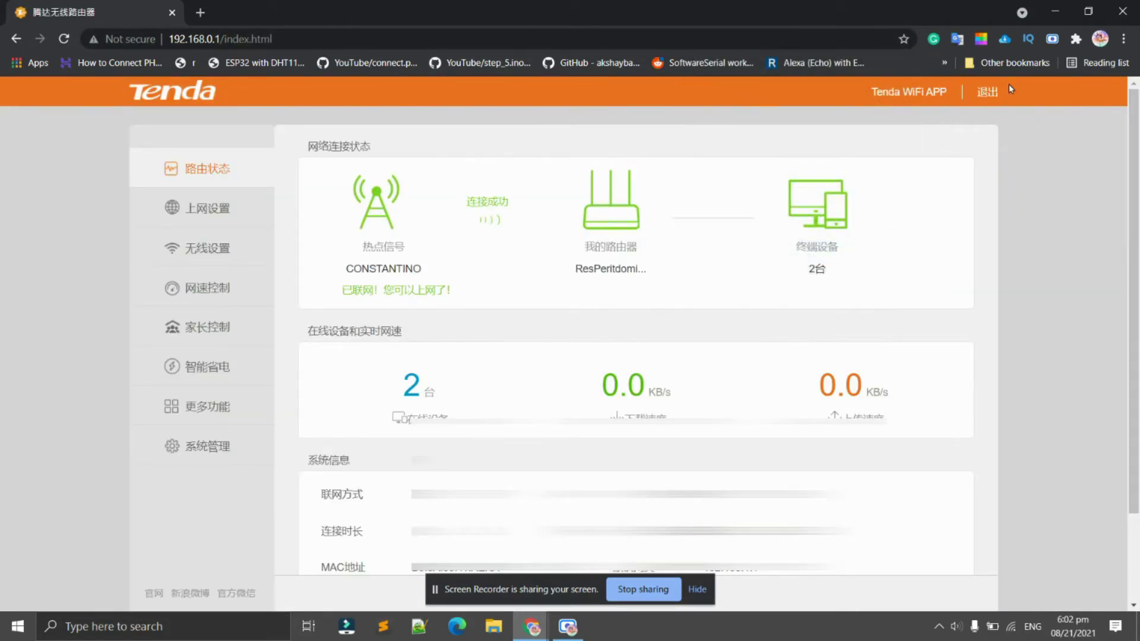
Step: Translate the router status page into English and scroll through it
{"action": "left_click", "coordinate": [959, 42]}
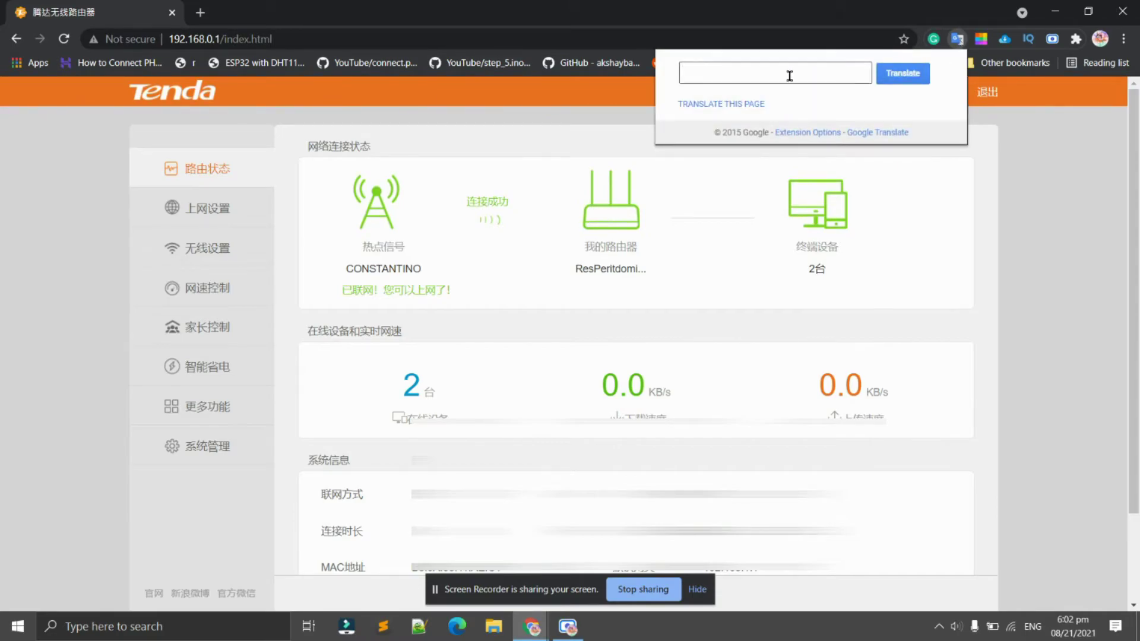
{"action": "left_click", "coordinate": [737, 105]}
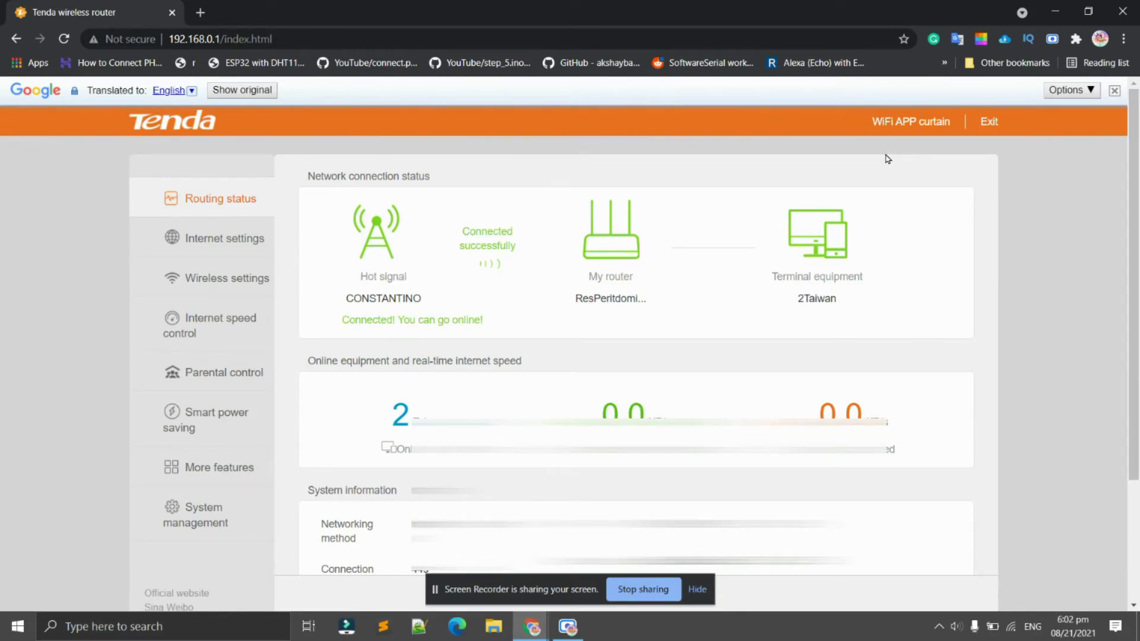
{"action": "scroll", "coordinate": [618, 282], "scroll_direction": "down", "scroll_amount": 2}
{"action": "scroll", "coordinate": [542, 277], "scroll_direction": "up", "scroll_amount": 2}
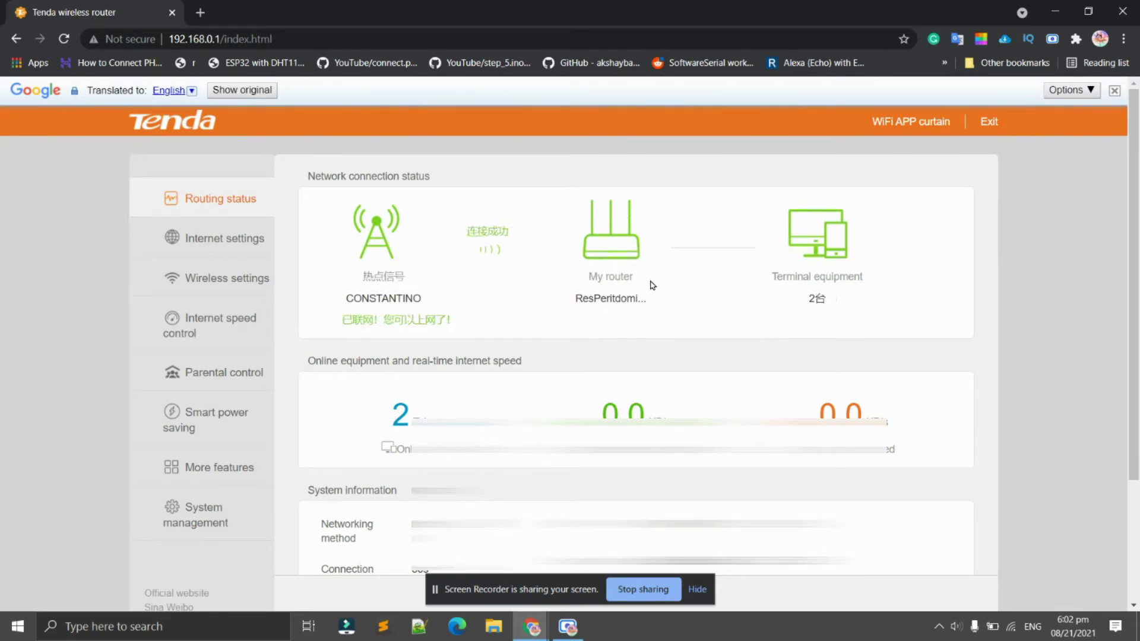
{"action": "scroll", "coordinate": [653, 294], "scroll_direction": "down", "scroll_amount": 2}
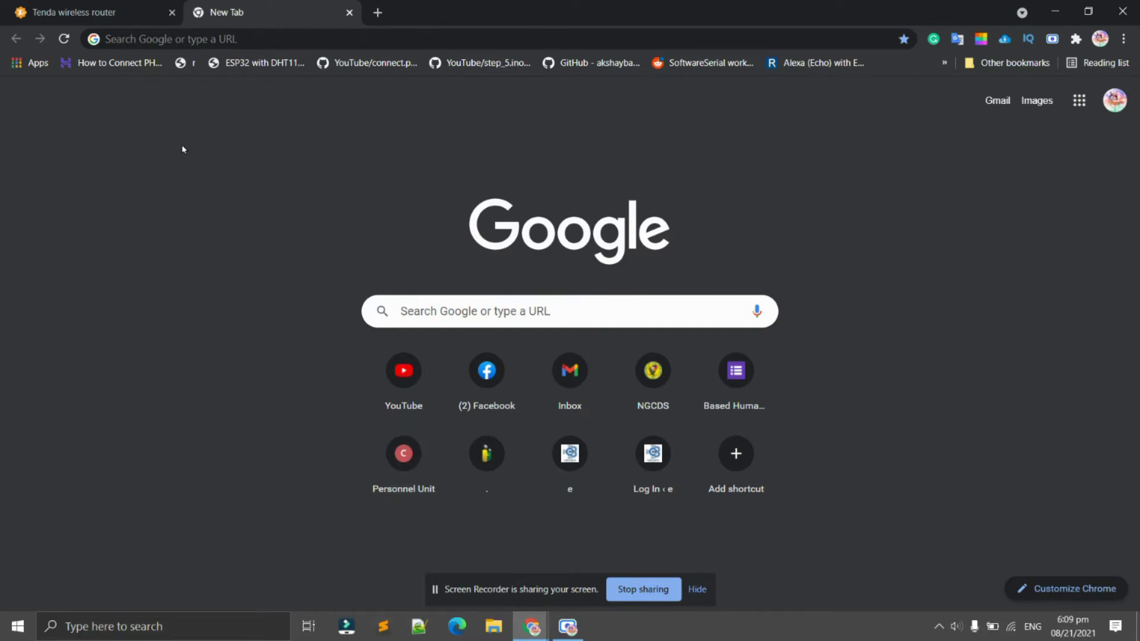
Step: Open fast.com to run the 110 Mbps speed test and expand the latency and upload details
{"action": "left_click", "coordinate": [307, 39]}
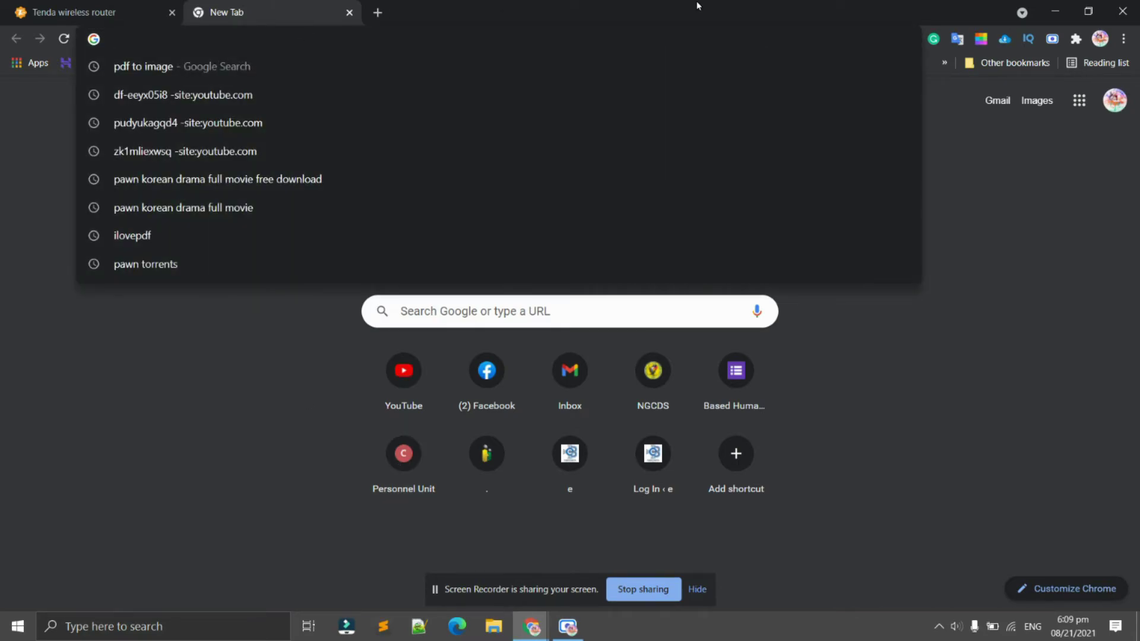
{"action": "type", "text": "fas"}
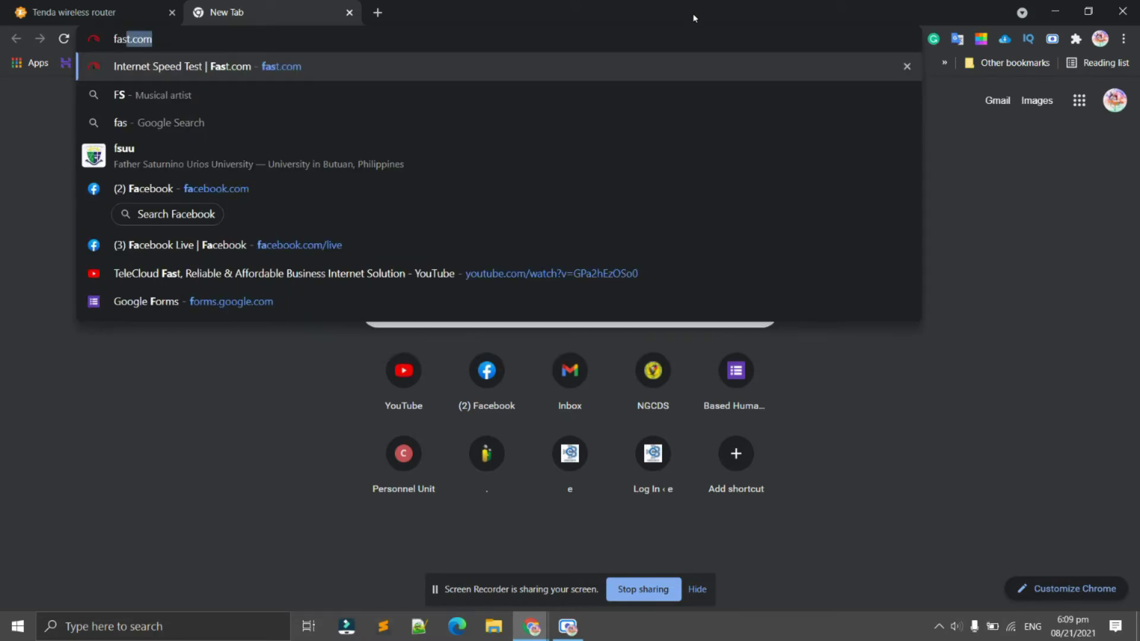
{"action": "type", "text": "t"}
{"action": "key", "text": "Return"}
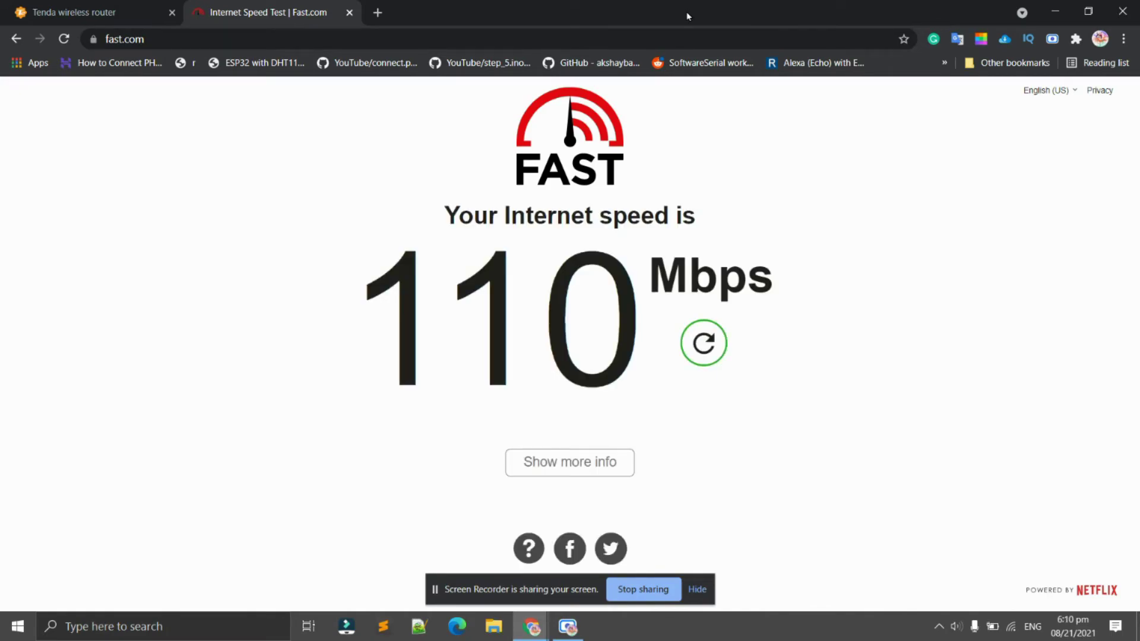
{"action": "right_click", "coordinate": [589, 192]}
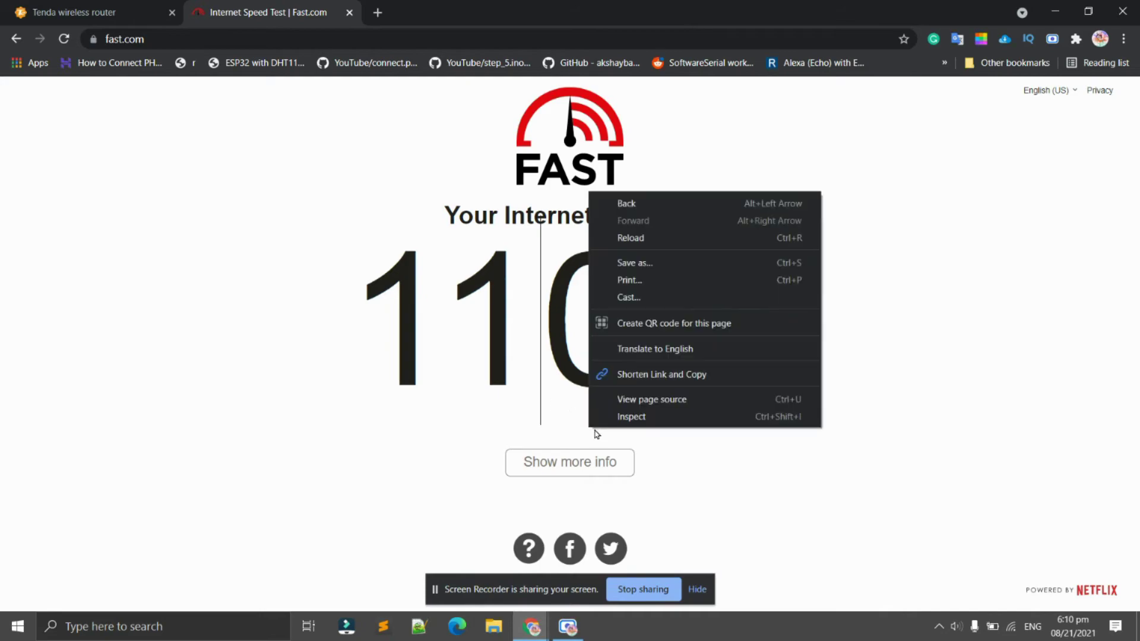
{"action": "left_click", "coordinate": [586, 462]}
{"action": "left_click_drag", "start_coordinate": [543, 463], "coordinate": [834, 478]}
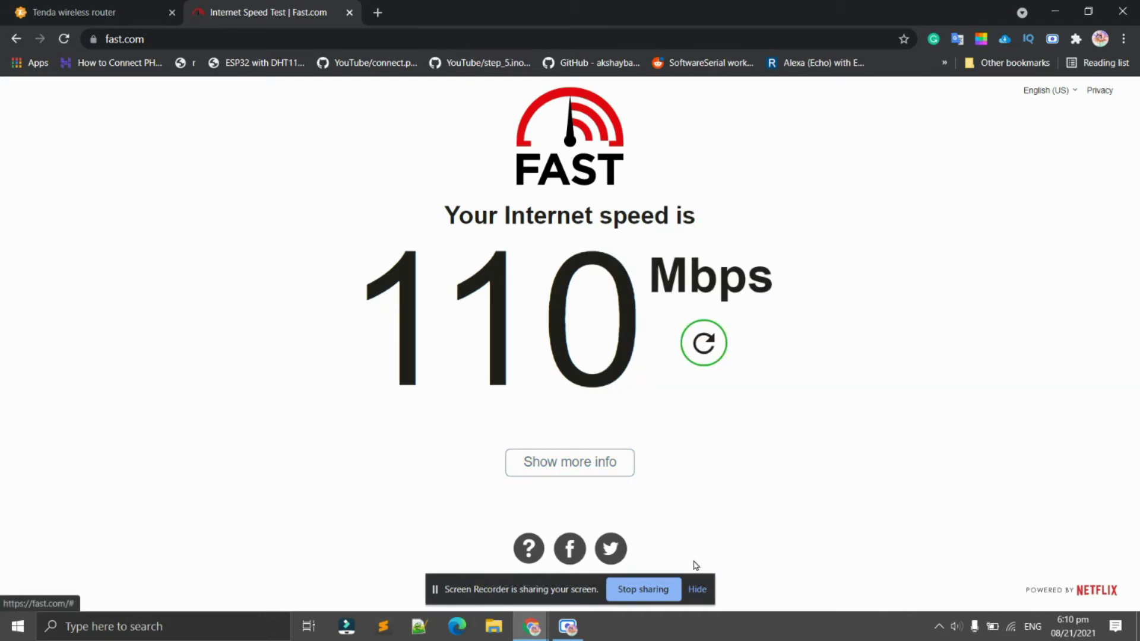
{"action": "left_click", "coordinate": [696, 590]}
Step: Let the upload measurement finish and scroll down to review the final results
{"action": "left_click", "coordinate": [583, 474]}
{"action": "scroll", "coordinate": [870, 407], "scroll_direction": "down", "scroll_amount": 1}
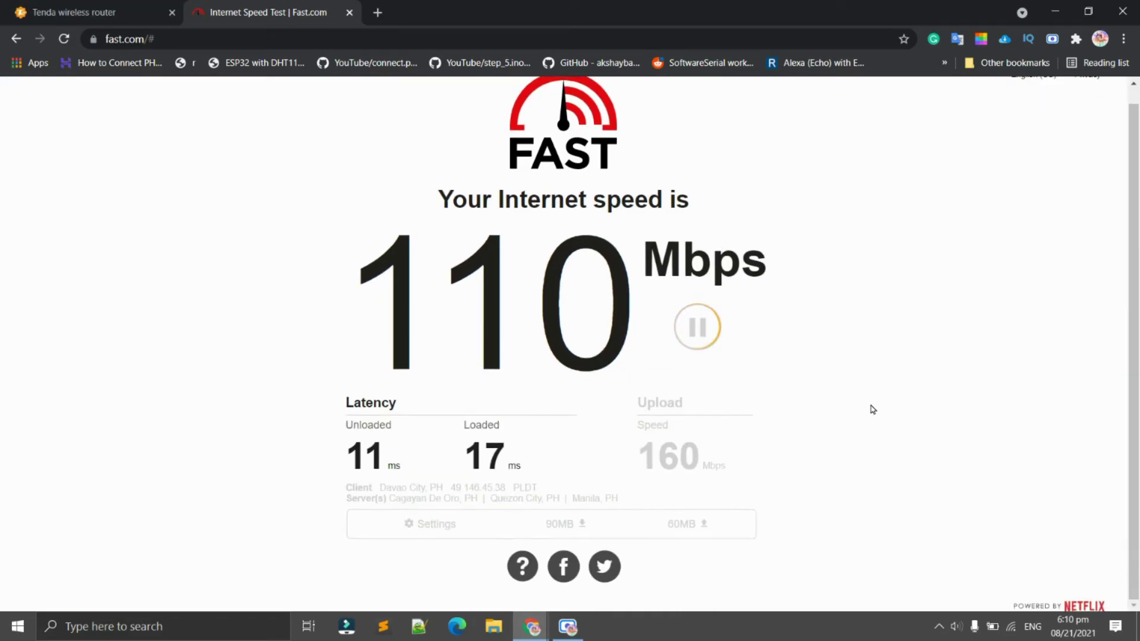